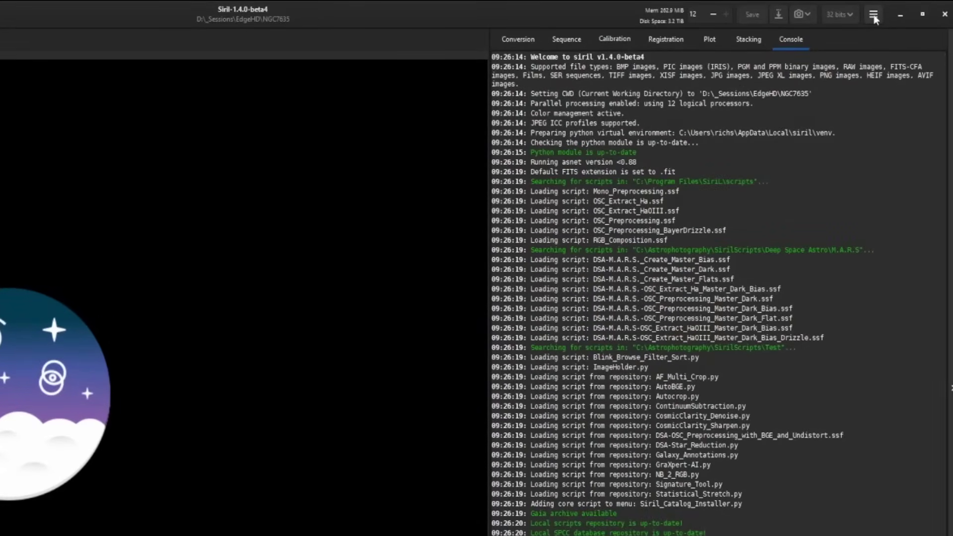
Use Scripts > Get Scripts to show the siril-scripts repository list in Preferences.
{"action": "left_click", "coordinate": [873, 15]}
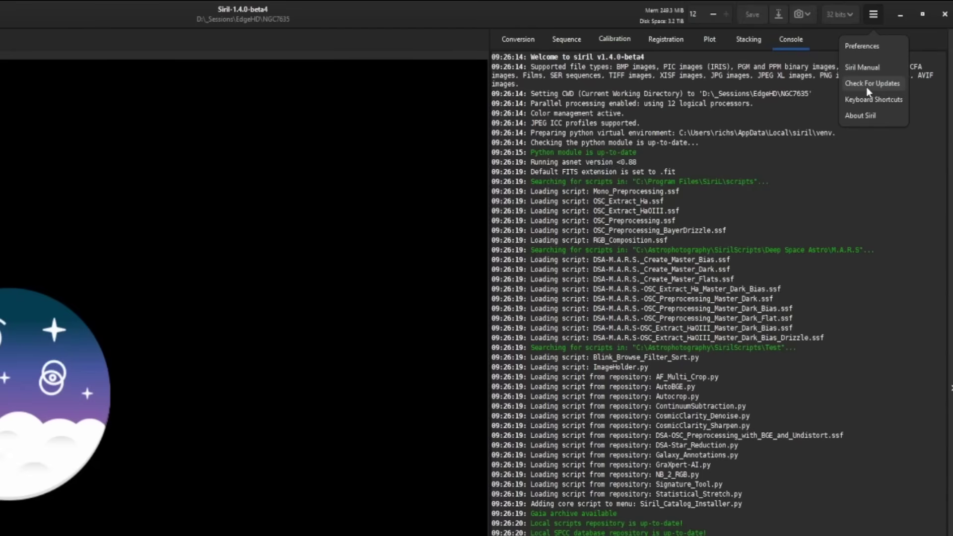
{"action": "left_click", "coordinate": [846, 202]}
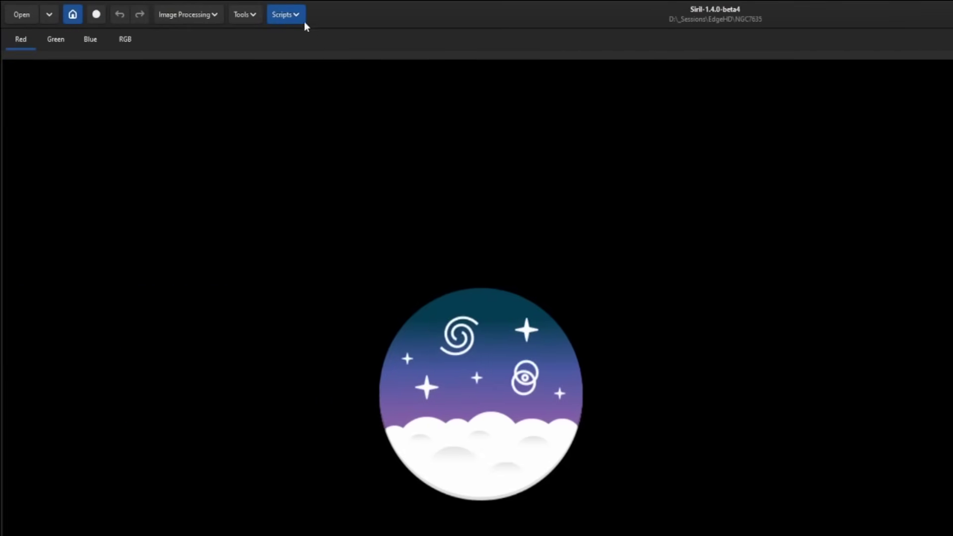
{"action": "left_click", "coordinate": [298, 18]}
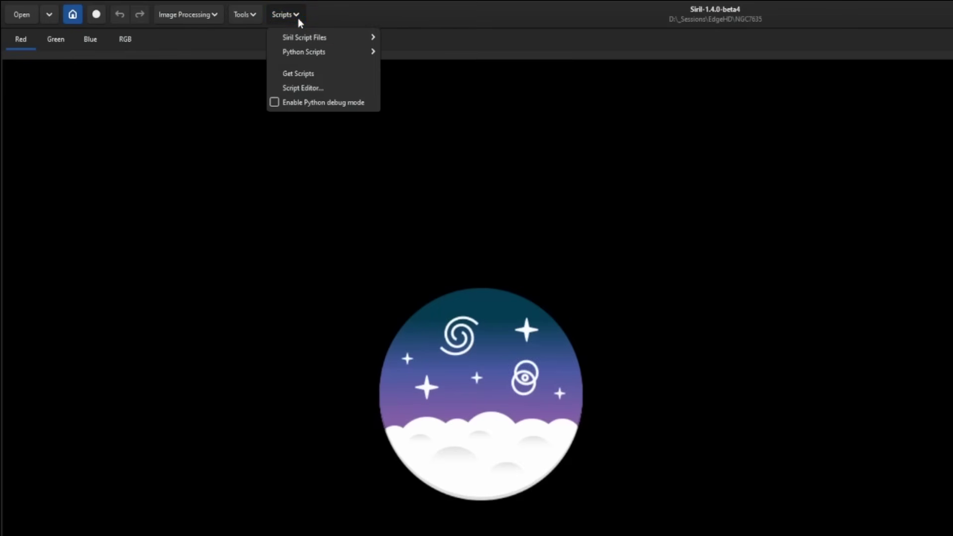
{"action": "left_click", "coordinate": [327, 77]}
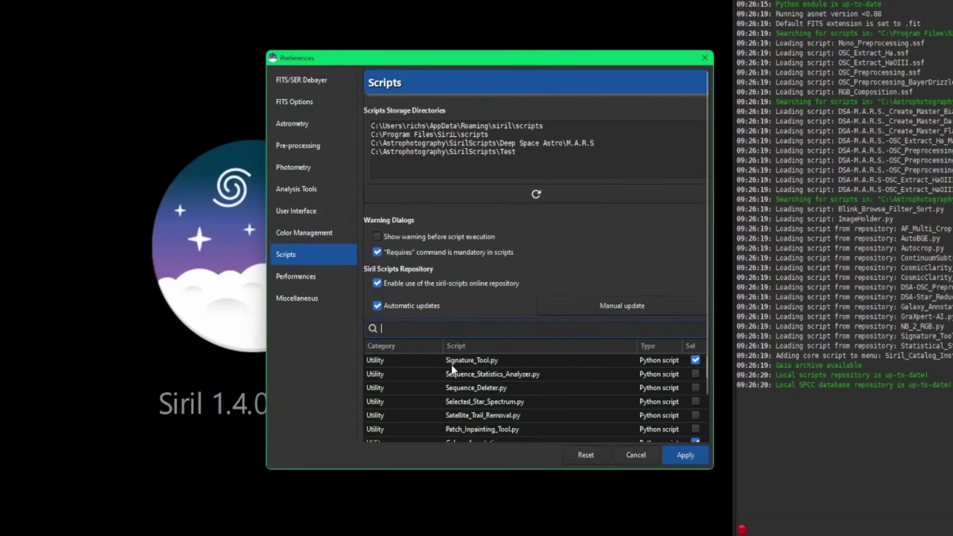
Filter the repository script list with 'star' and select DSA-Star_Reduction.py.
{"action": "scroll", "coordinate": [538, 385], "scroll_direction": "down", "scroll_amount": 8}
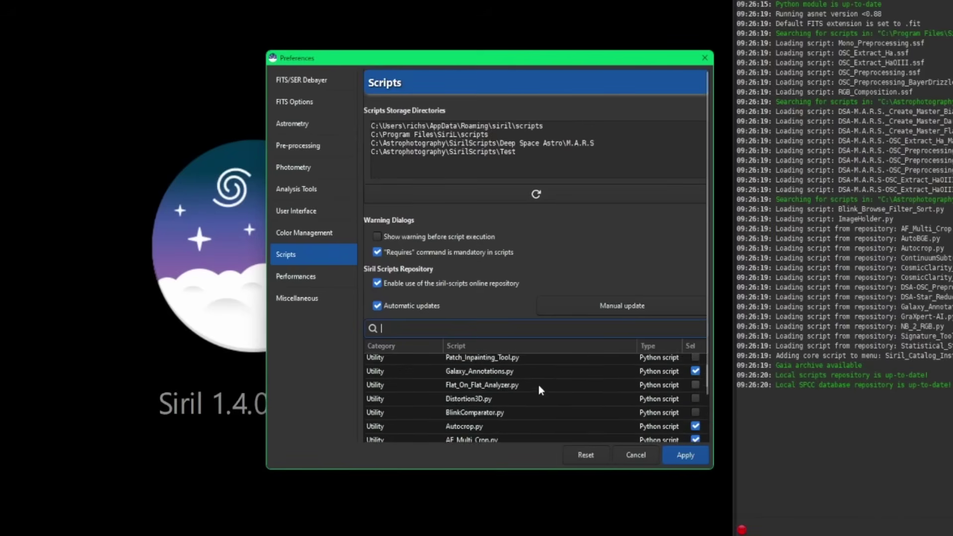
{"action": "scroll", "coordinate": [536, 392], "scroll_direction": "down", "scroll_amount": 10}
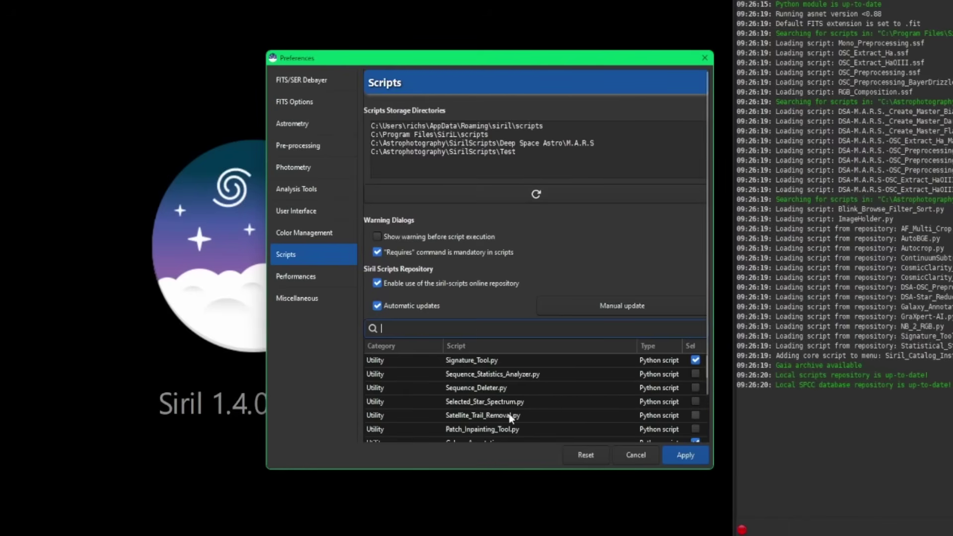
{"action": "scroll", "coordinate": [507, 412], "scroll_direction": "down", "scroll_amount": 3}
{"action": "scroll", "coordinate": [520, 406], "scroll_direction": "up", "scroll_amount": 3}
{"action": "type", "text": "star"}
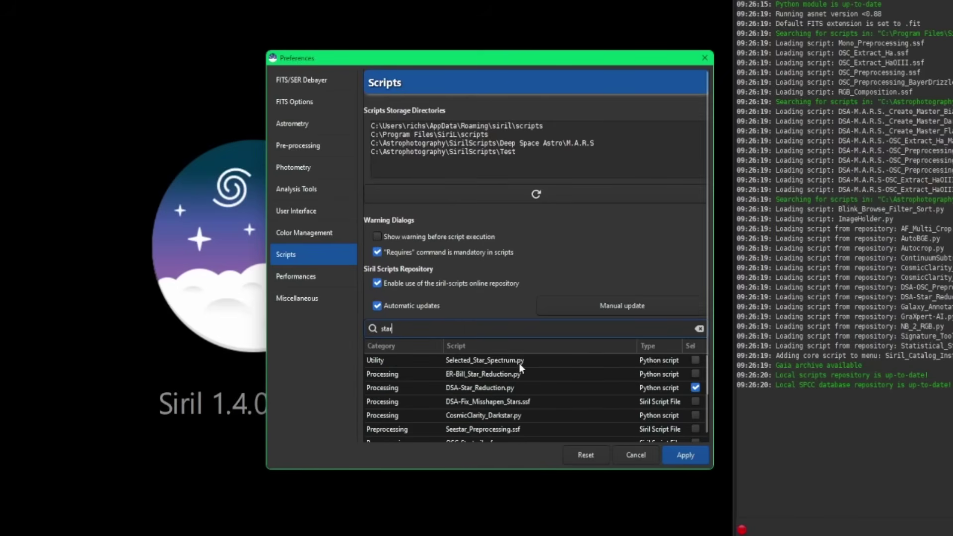
{"action": "left_click", "coordinate": [489, 392]}
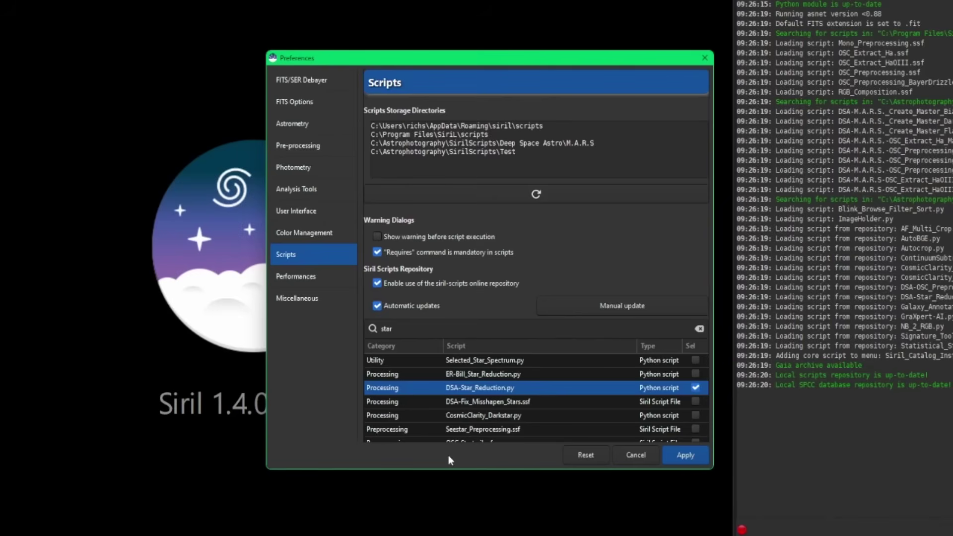
{"action": "double_click", "coordinate": [499, 389]}
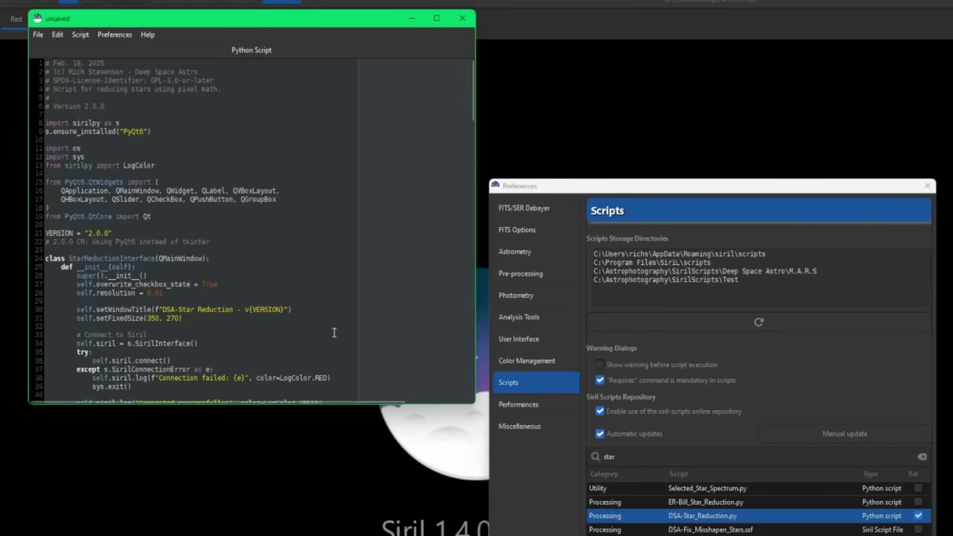
{"action": "left_click", "coordinate": [39, 36]}
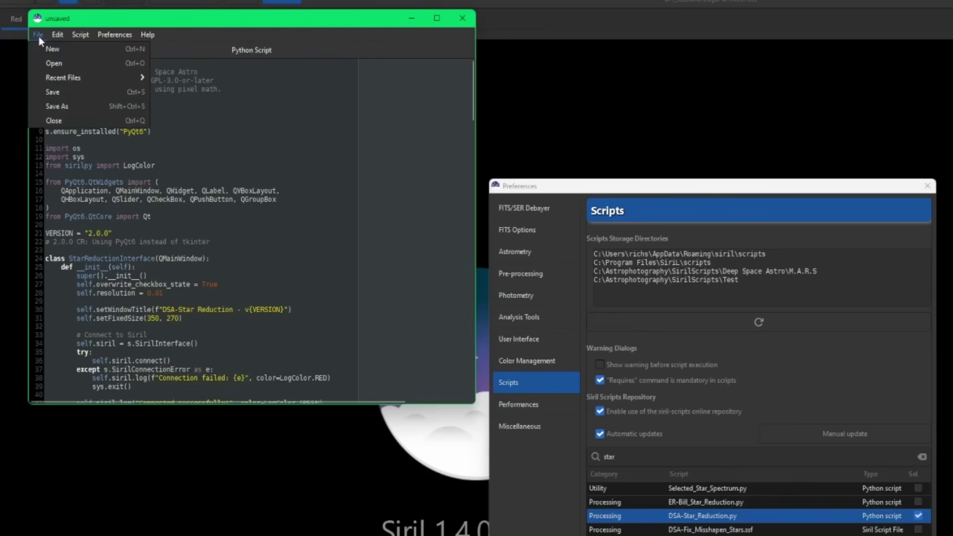
{"action": "left_click", "coordinate": [351, 231]}
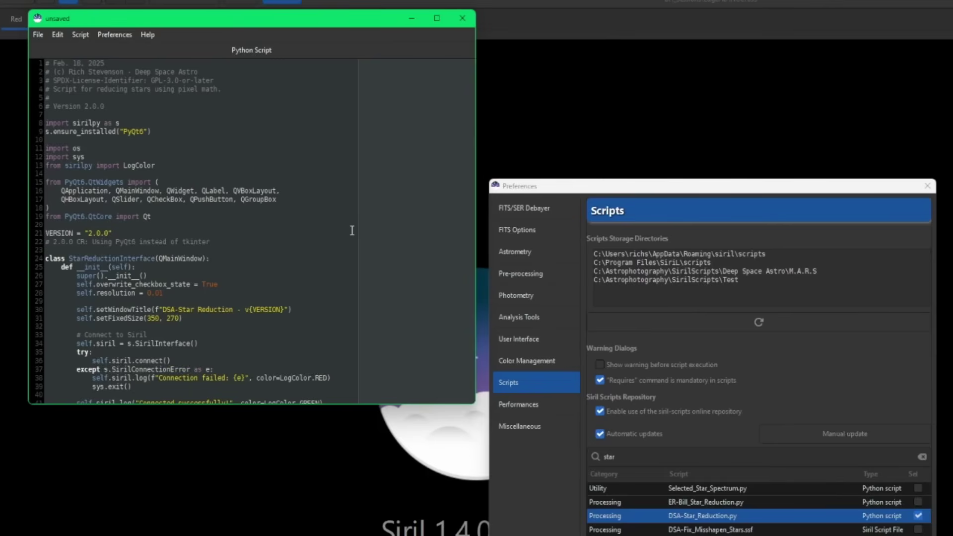
{"action": "left_click", "coordinate": [455, 20]}
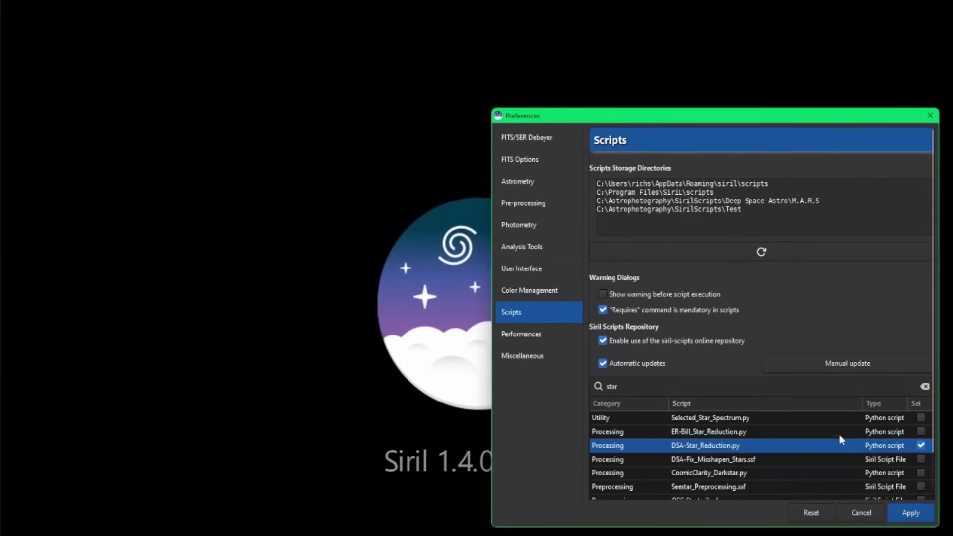
Close Preferences and open DSA-Star_Reduction.py from Python Scripts > Processing in the editor.
{"action": "left_click", "coordinate": [853, 512]}
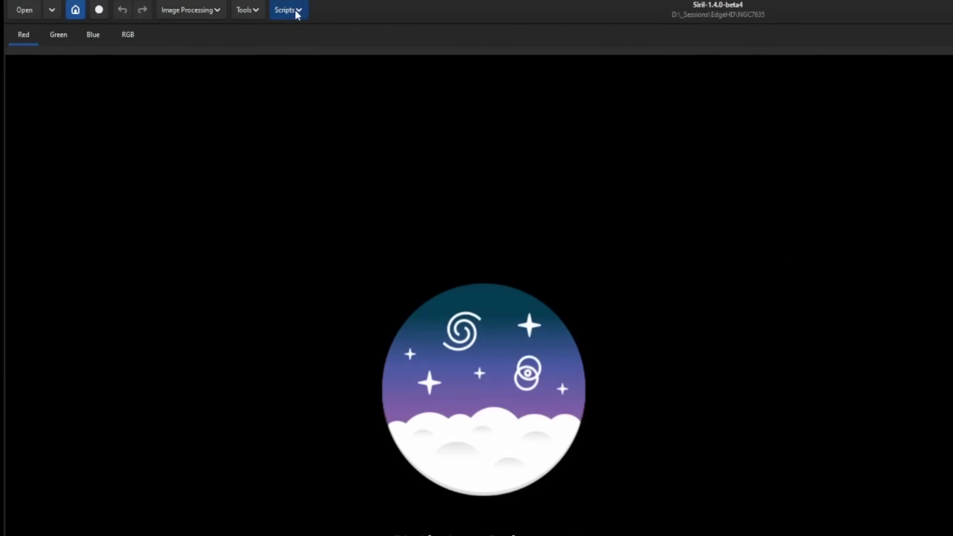
{"action": "left_click", "coordinate": [295, 10]}
{"action": "mouse_move", "coordinate": [311, 50]}
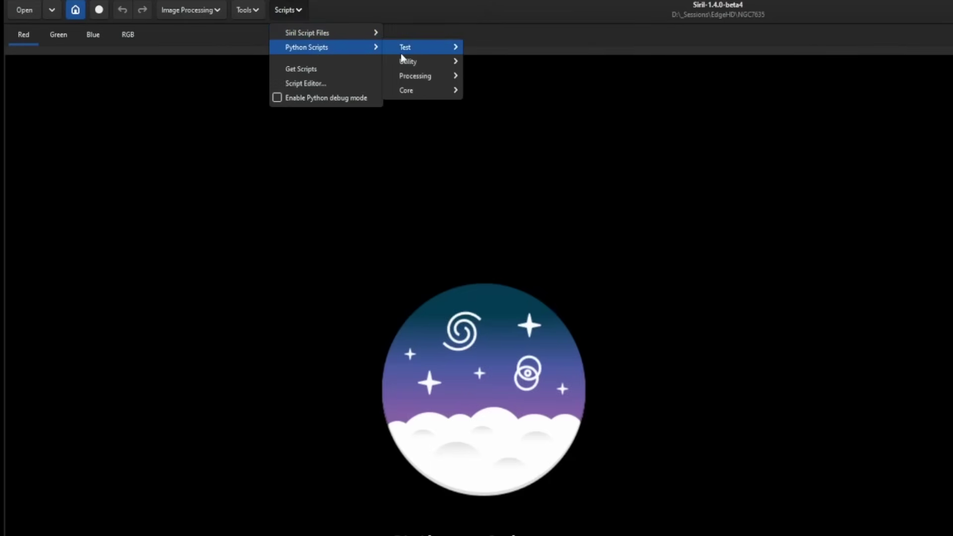
{"action": "mouse_move", "coordinate": [422, 76]}
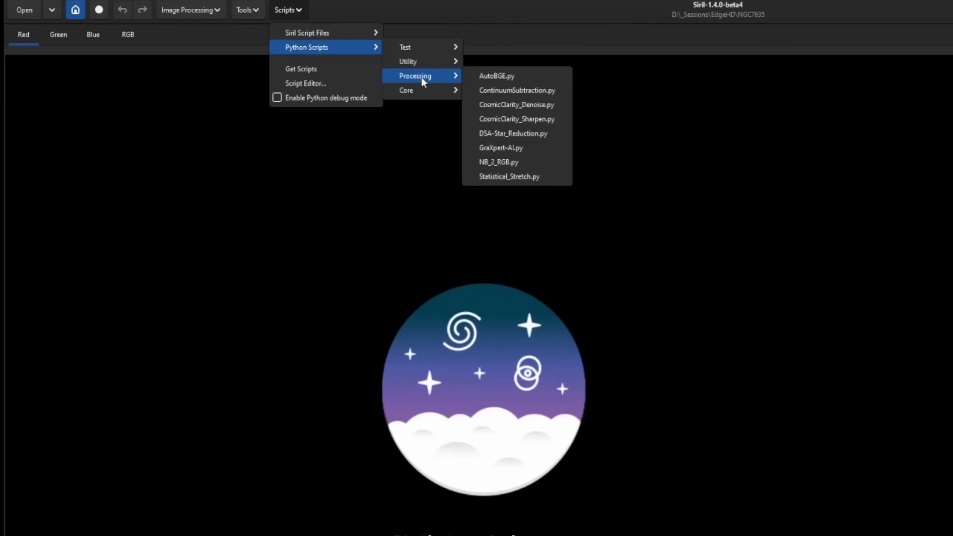
{"action": "left_click", "coordinate": [536, 133]}
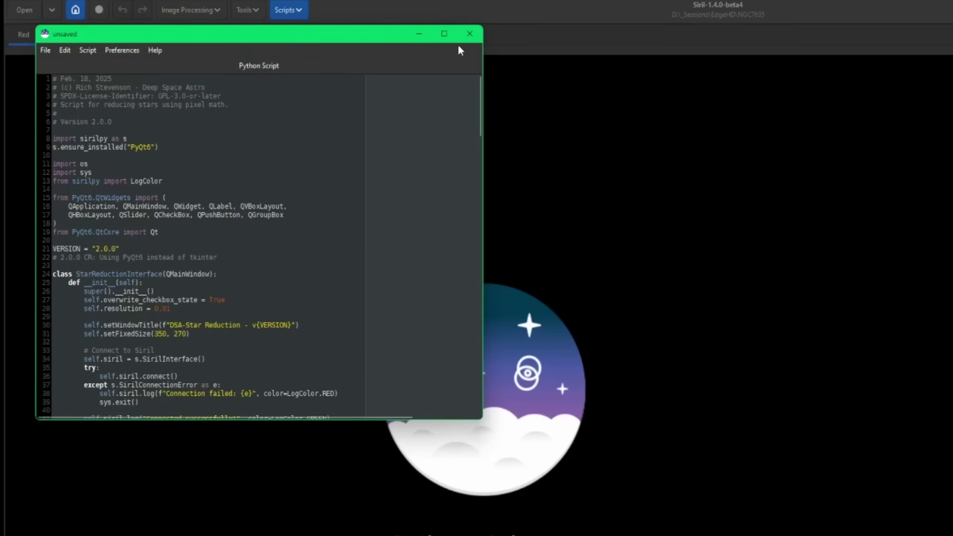
Close that editor, then view OSC_ExtractHa.ssf in the Siril script editor and close it.
{"action": "left_click", "coordinate": [469, 34]}
{"action": "left_click", "coordinate": [303, 18]}
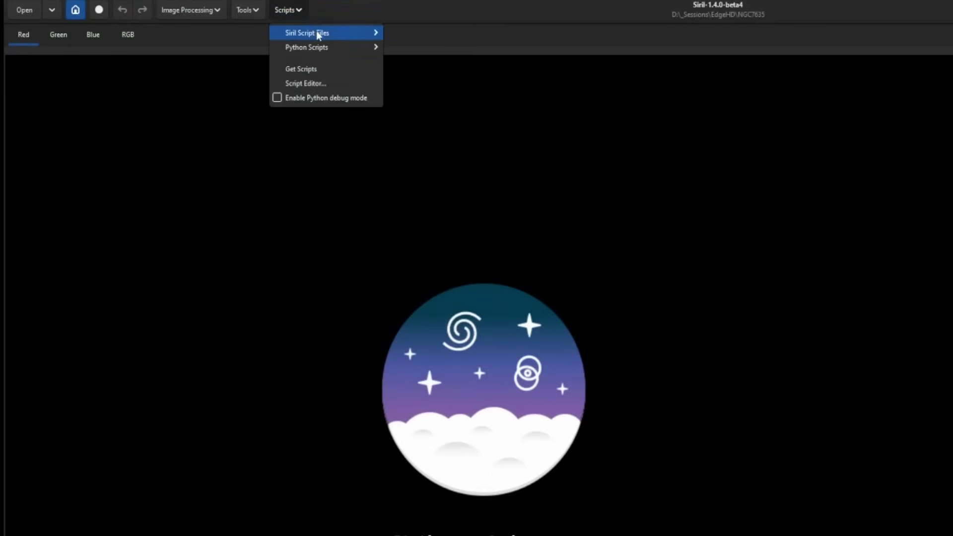
{"action": "mouse_move", "coordinate": [317, 30]}
{"action": "left_click", "coordinate": [421, 48]}
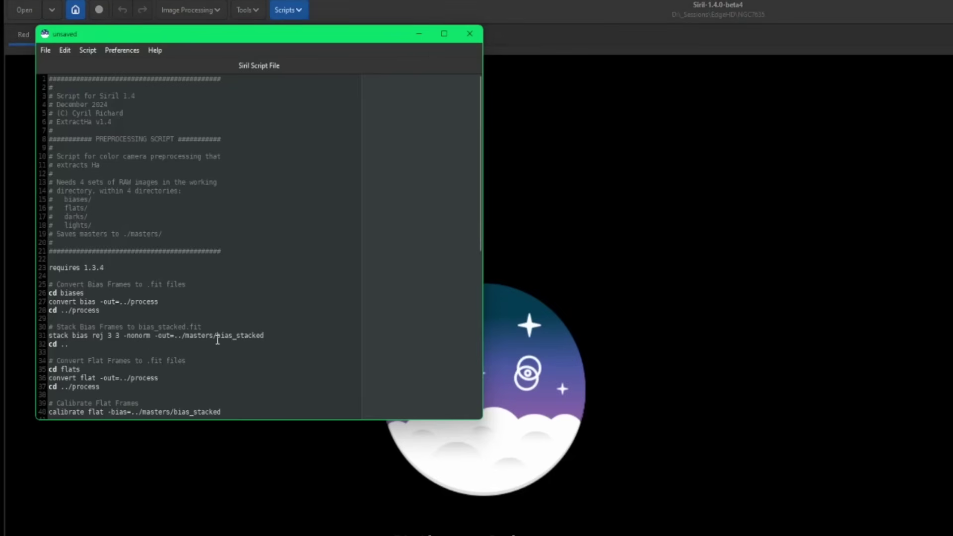
{"action": "scroll", "coordinate": [217, 340], "scroll_direction": "down", "scroll_amount": 8}
{"action": "scroll", "coordinate": [218, 339], "scroll_direction": "up", "scroll_amount": 8}
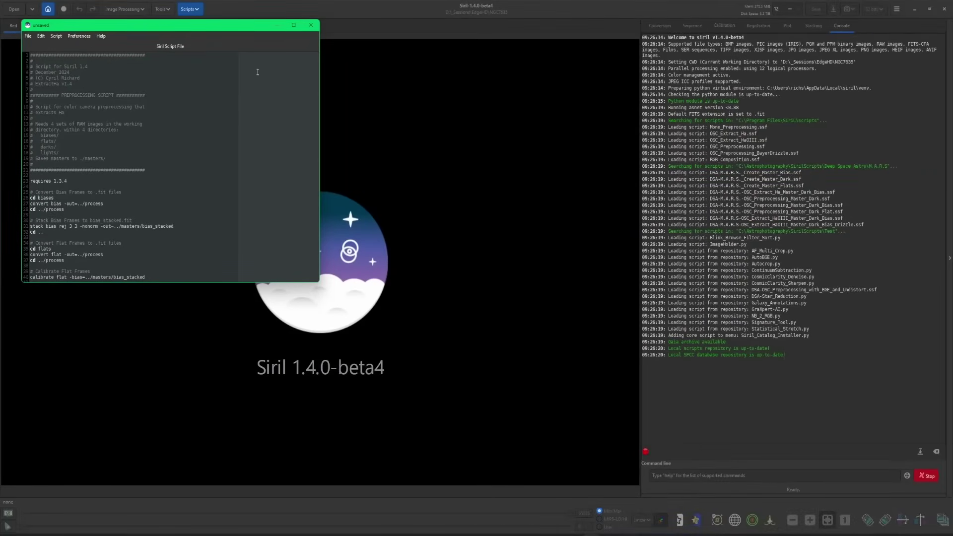
{"action": "key", "text": "alt+Tab"}
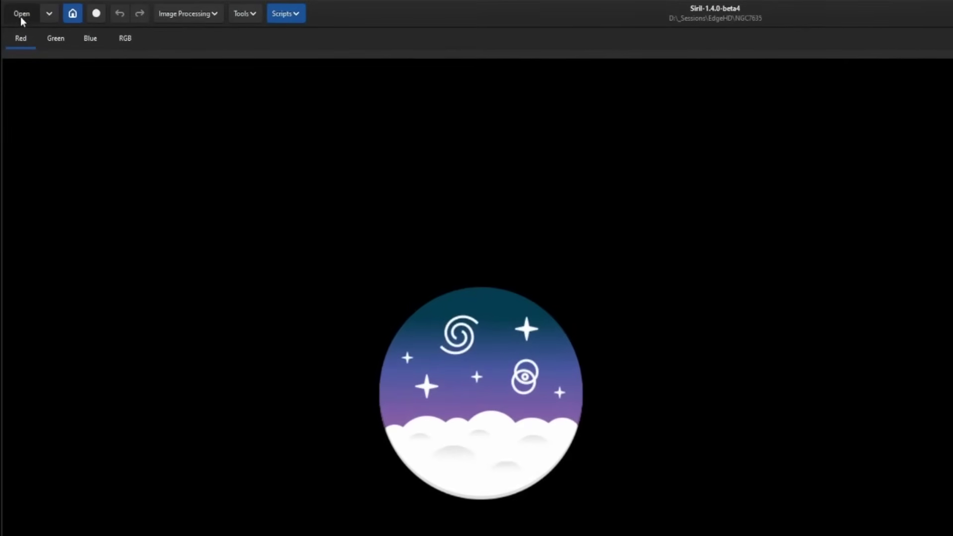
Preview starless_result_47700s.fit, then the LIGHTS frames 0080, 0078 and further ones in the Open File dialog.
{"action": "left_click", "coordinate": [14, 9]}
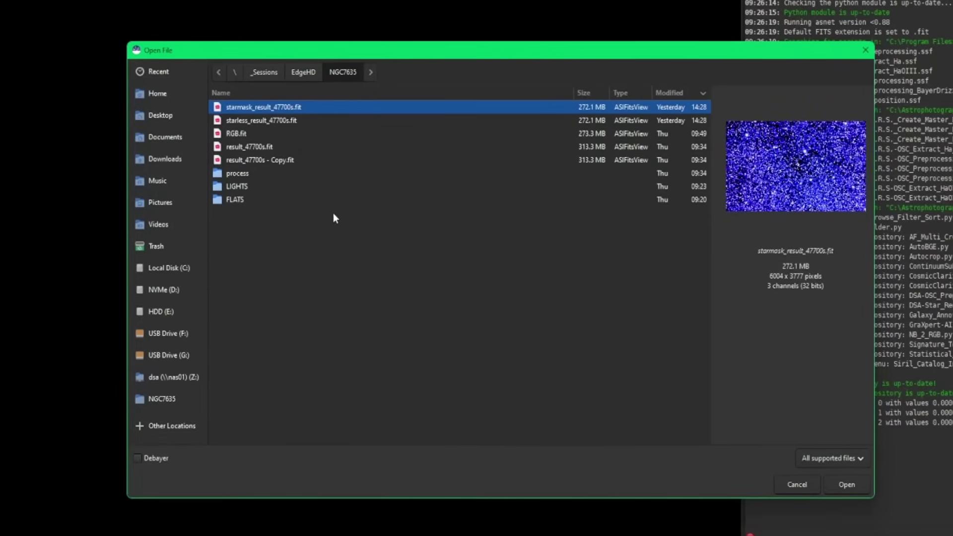
{"action": "left_click", "coordinate": [393, 209]}
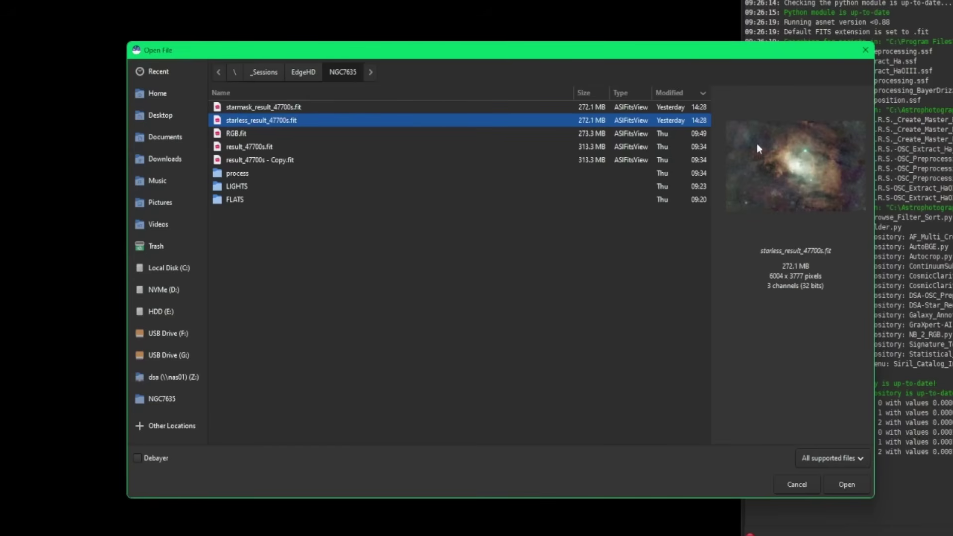
{"action": "double_click", "coordinate": [238, 187]}
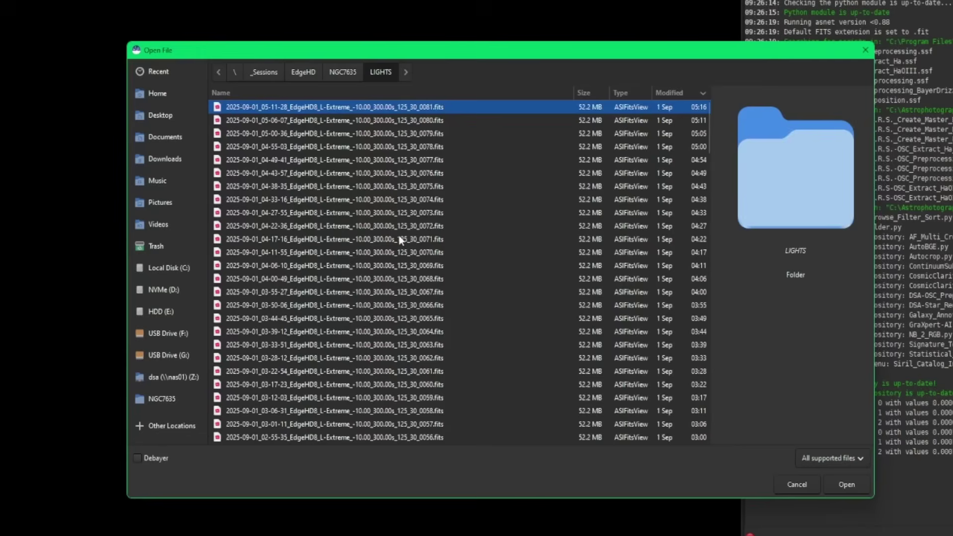
{"action": "left_click", "coordinate": [289, 119]}
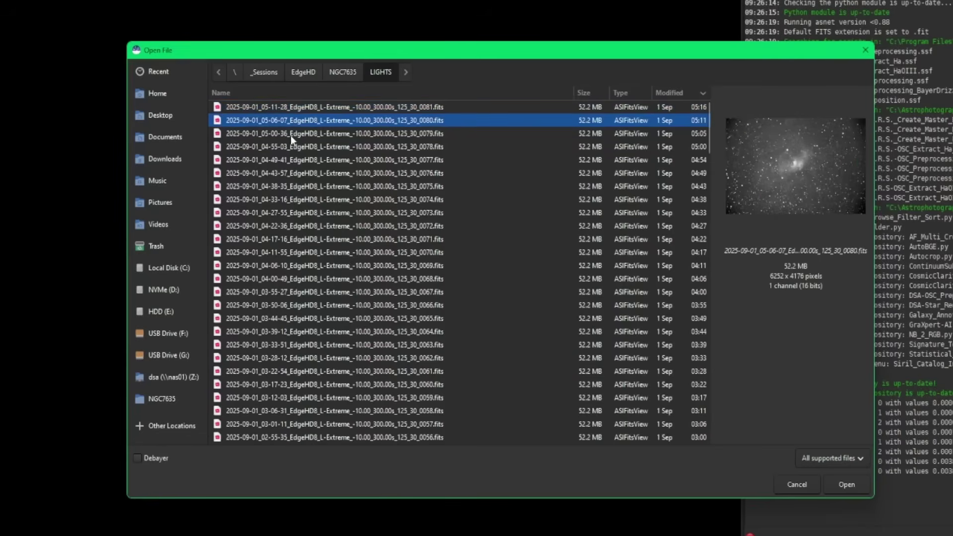
{"action": "left_click", "coordinate": [291, 147]}
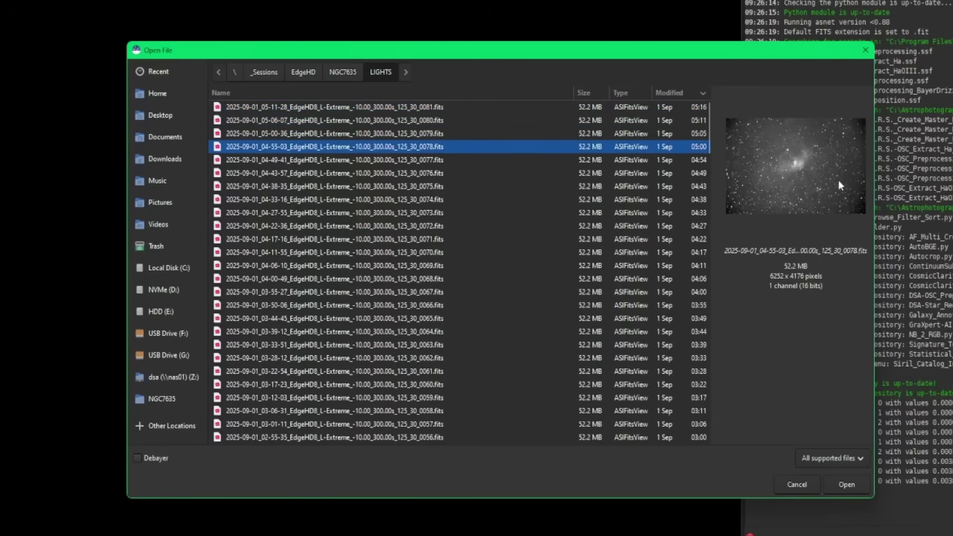
{"action": "key", "text": "Down"}
{"action": "key", "text": "Down"}
{"action": "key", "text": "Down"}
{"action": "key", "text": "Down"}
{"action": "key", "text": "Down"}
{"action": "key", "text": "Down"}
{"action": "key", "text": "Down"}
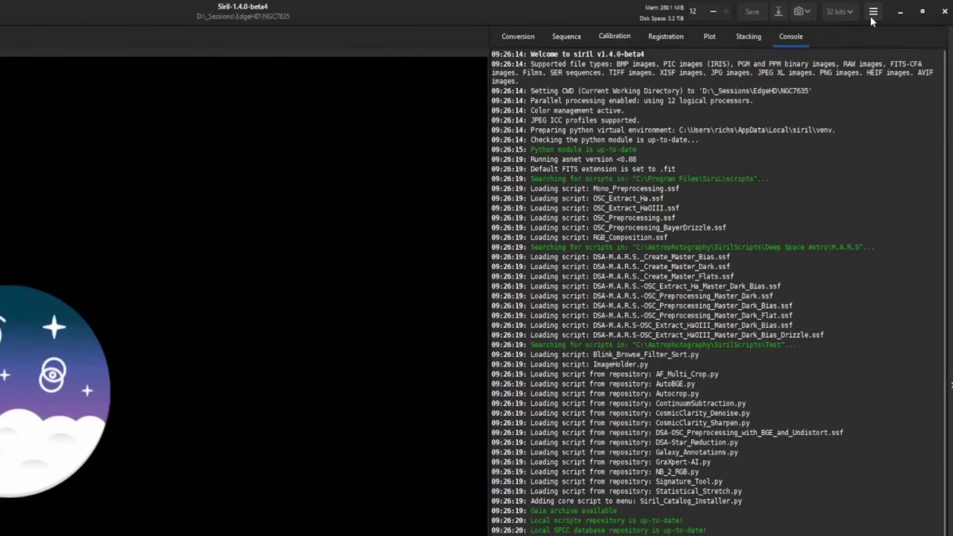
Set User Interface thumbnail size to Large (512x512) in Preferences and apply it.
{"action": "left_click", "coordinate": [873, 12]}
{"action": "left_click", "coordinate": [872, 48]}
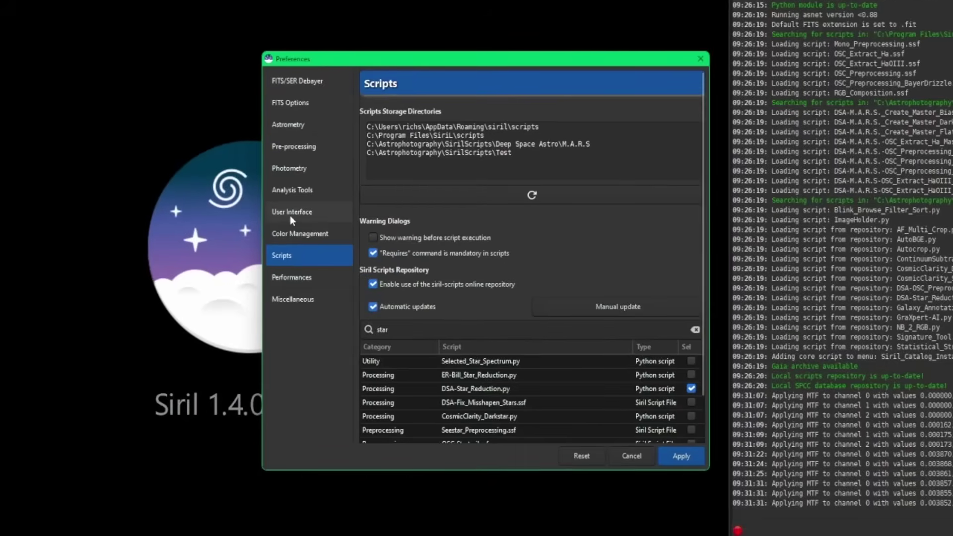
{"action": "left_click", "coordinate": [291, 213]}
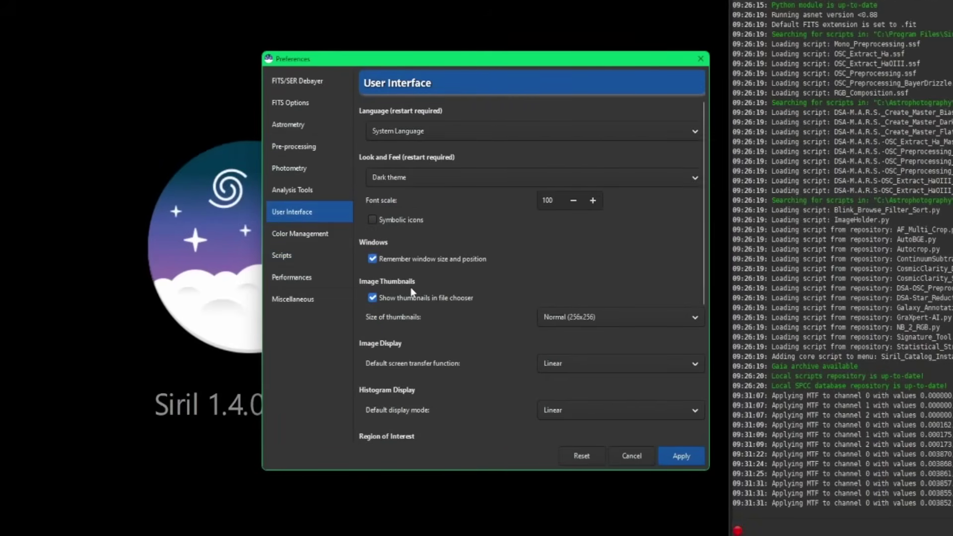
{"action": "left_click", "coordinate": [590, 318]}
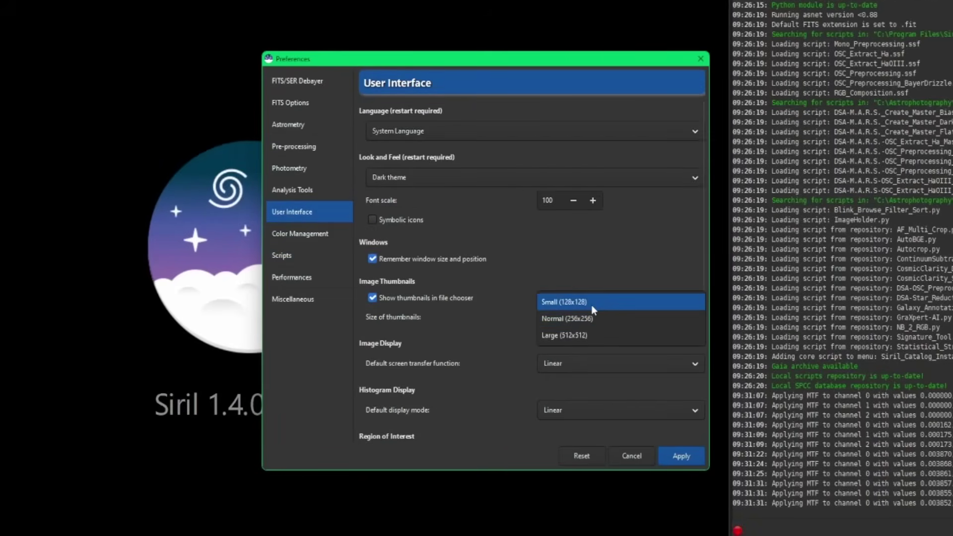
{"action": "left_click", "coordinate": [590, 334]}
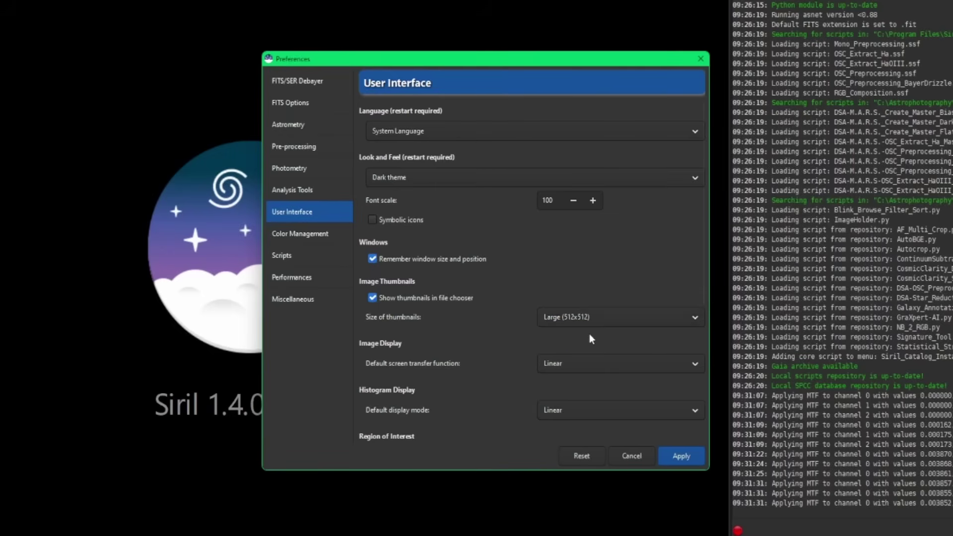
{"action": "left_click", "coordinate": [685, 455]}
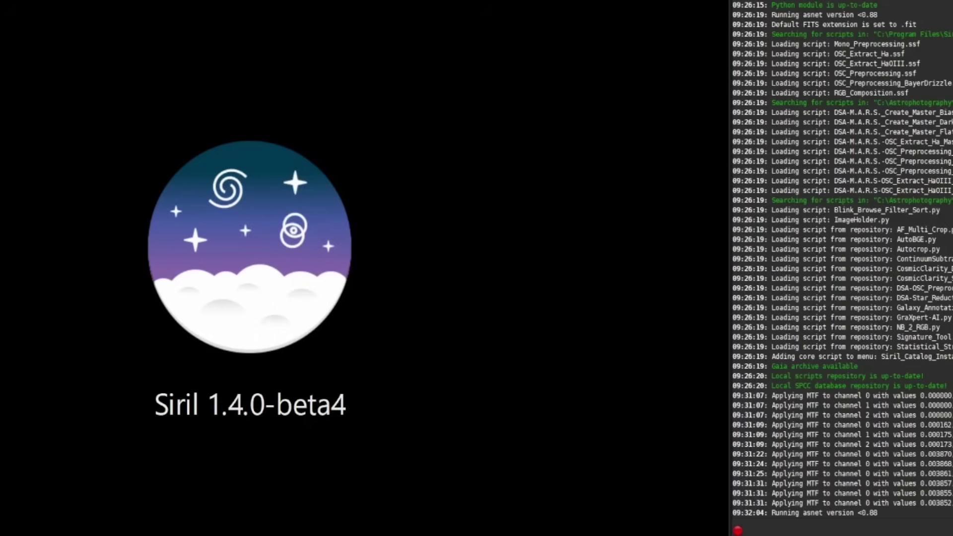
Preview starless_result_47700s.fit and result_47700s.fit at the larger size in the file chooser.
{"action": "key", "text": "ctrl+o"}
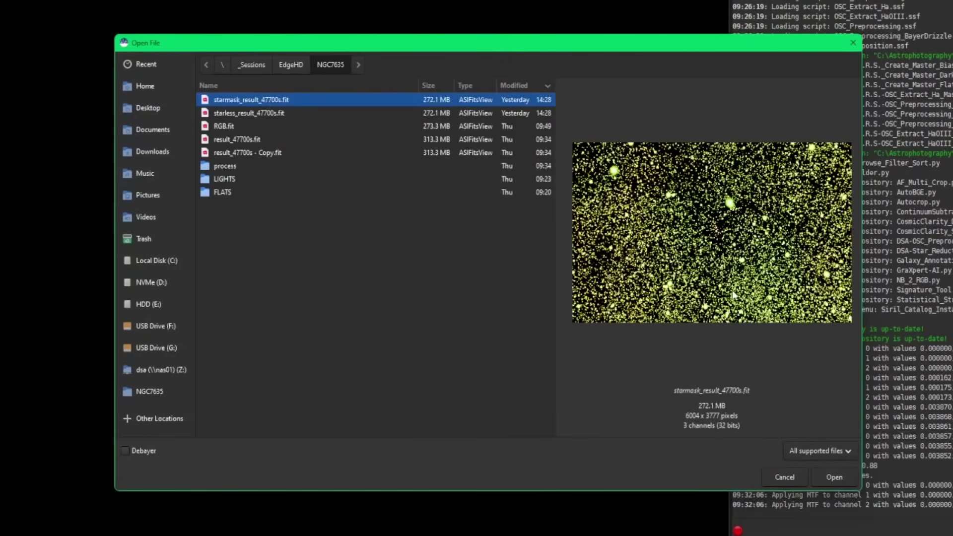
{"action": "left_click", "coordinate": [252, 115]}
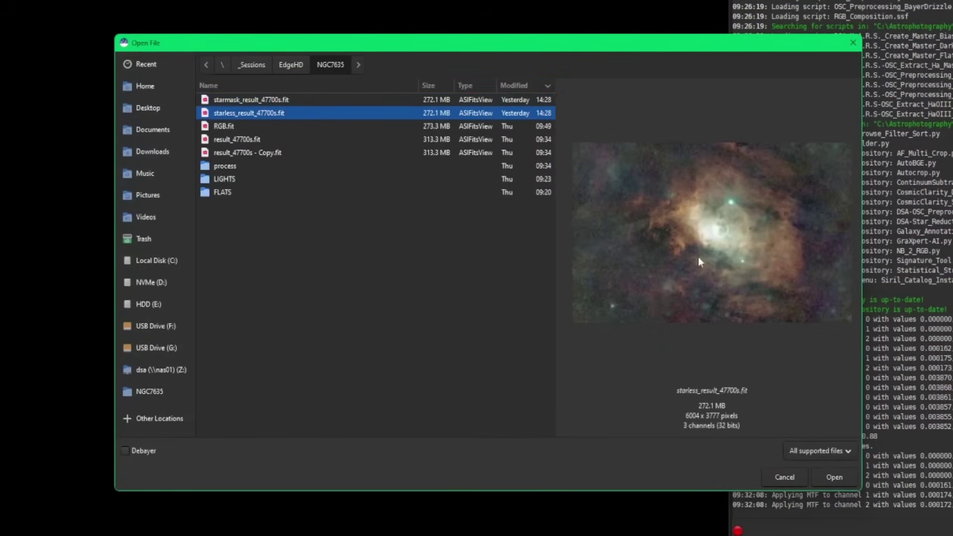
{"action": "left_click", "coordinate": [224, 127]}
{"action": "left_click", "coordinate": [254, 139]}
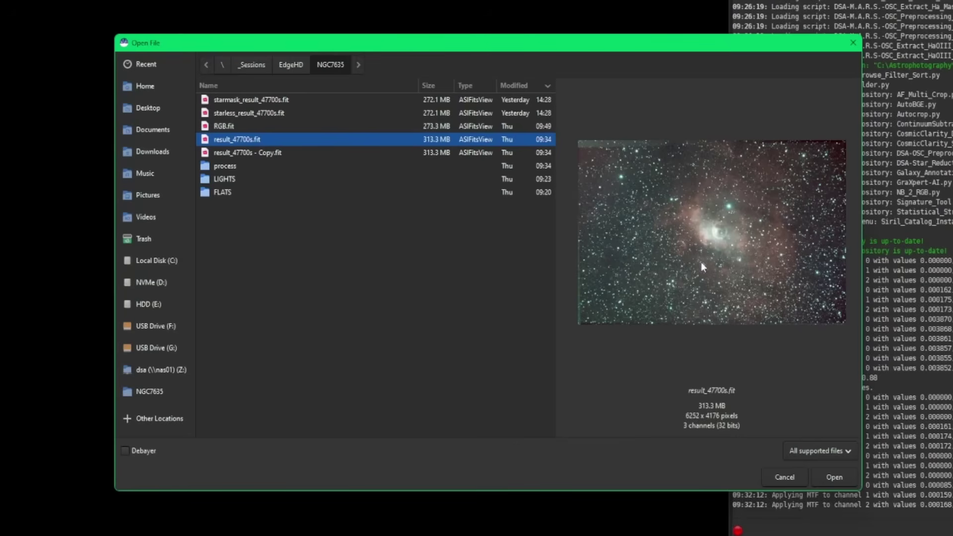
Enter the LIGHTS folder and preview several light frames with the larger thumbnails.
{"action": "double_click", "coordinate": [224, 180]}
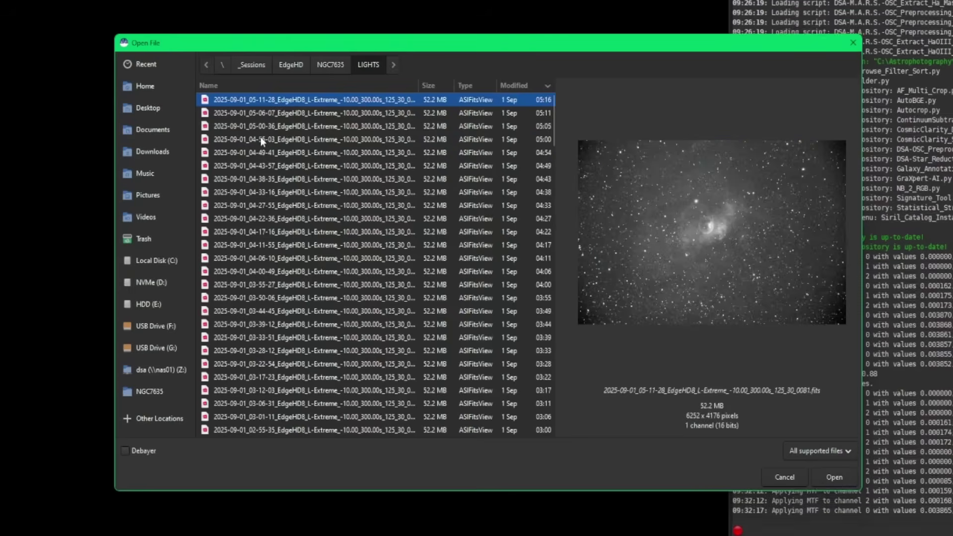
{"action": "left_click", "coordinate": [246, 114]}
{"action": "left_click", "coordinate": [250, 128]}
{"action": "left_click", "coordinate": [254, 140]}
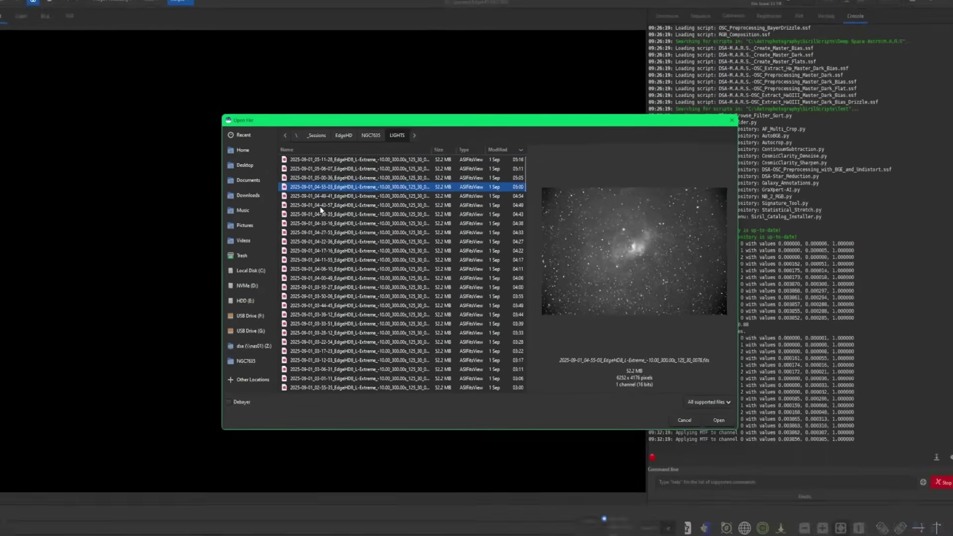
{"action": "left_click", "coordinate": [325, 223]}
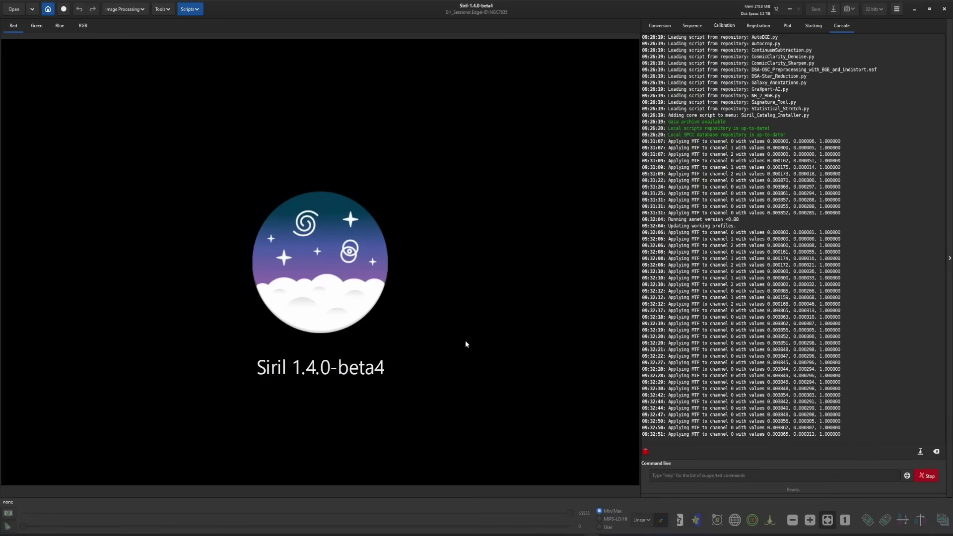
Load starless_result_47700s.fit from recent files and switch the display to AutoStretch, then back to Linear.
{"action": "left_click", "coordinate": [31, 9]}
{"action": "left_click", "coordinate": [64, 43]}
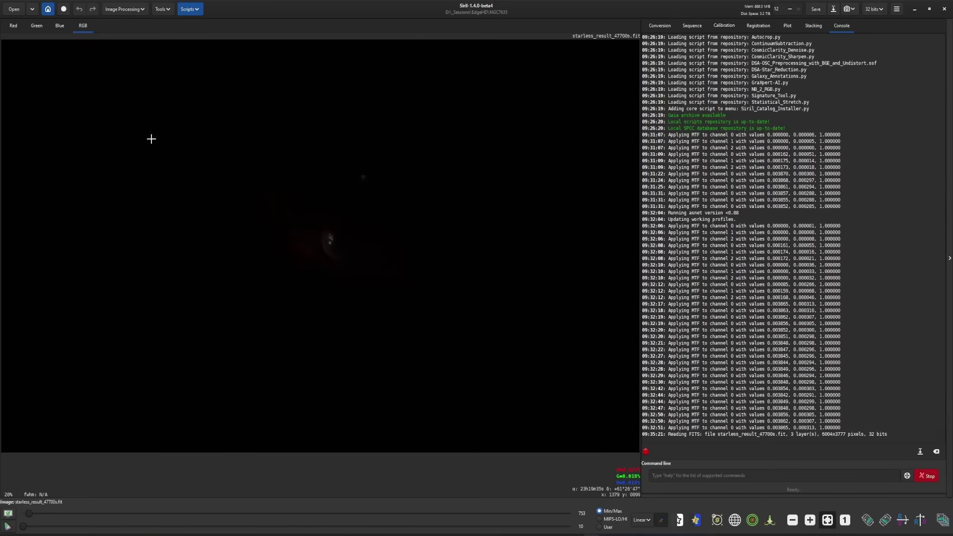
{"action": "left_click", "coordinate": [642, 520]}
{"action": "left_click", "coordinate": [646, 489]}
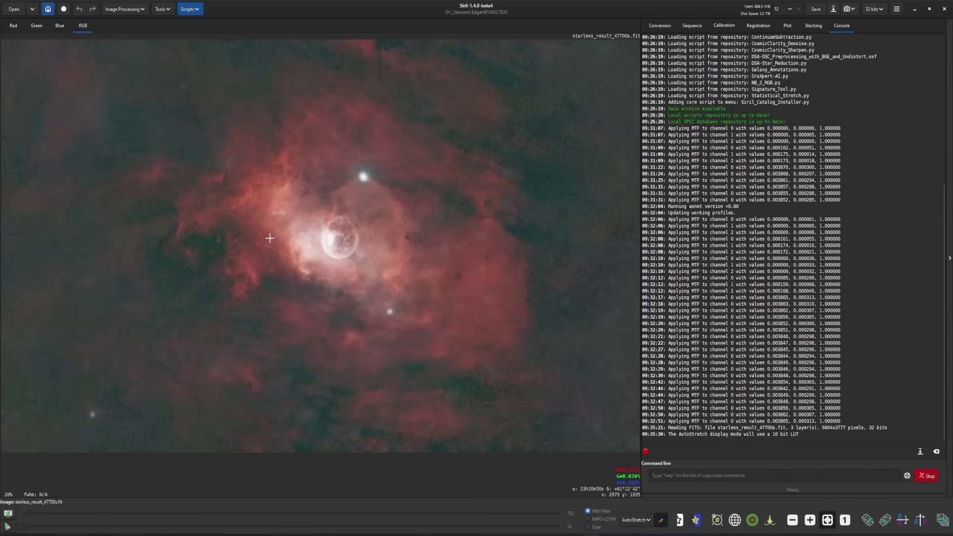
{"action": "left_click", "coordinate": [641, 522]}
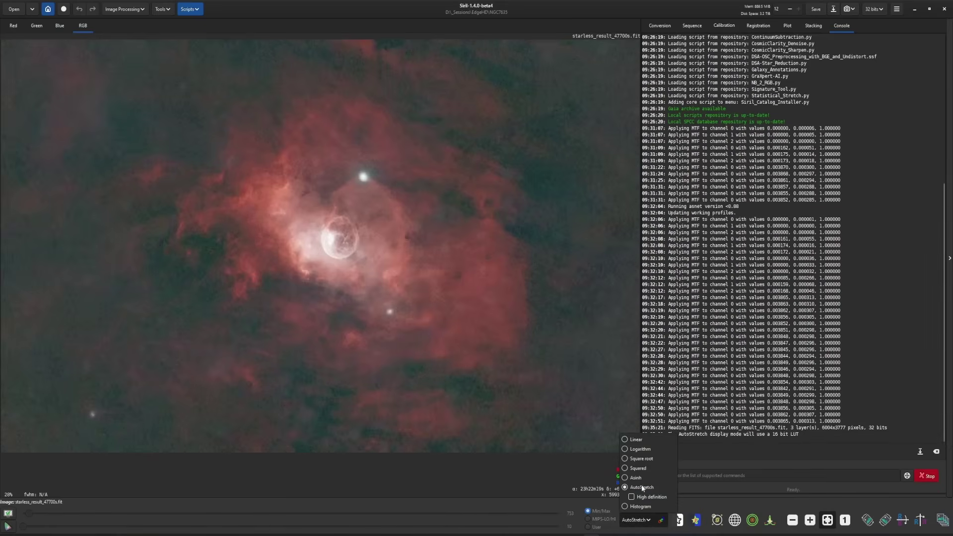
{"action": "left_click", "coordinate": [637, 440]}
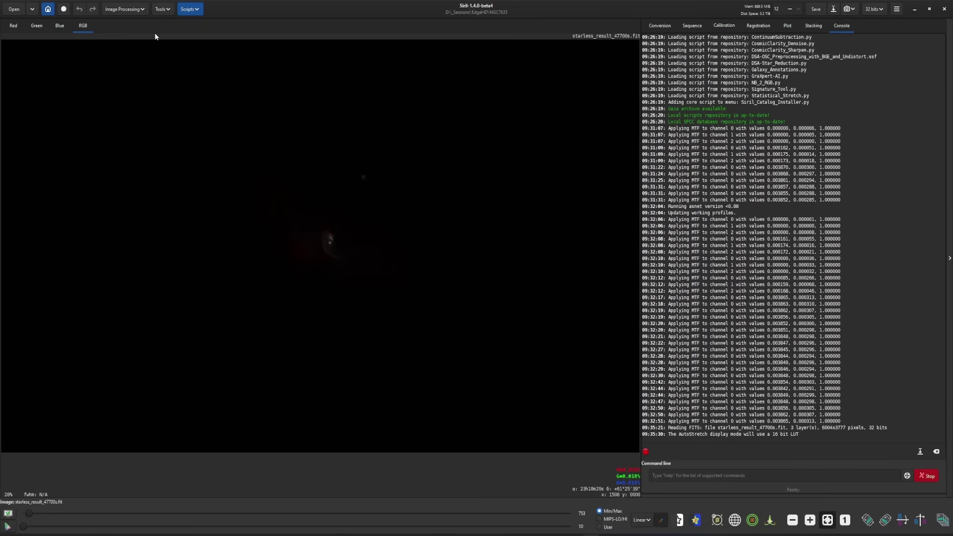
Launch Histogram Transformation from Image Processing > Stretches.
{"action": "left_click", "coordinate": [124, 9]}
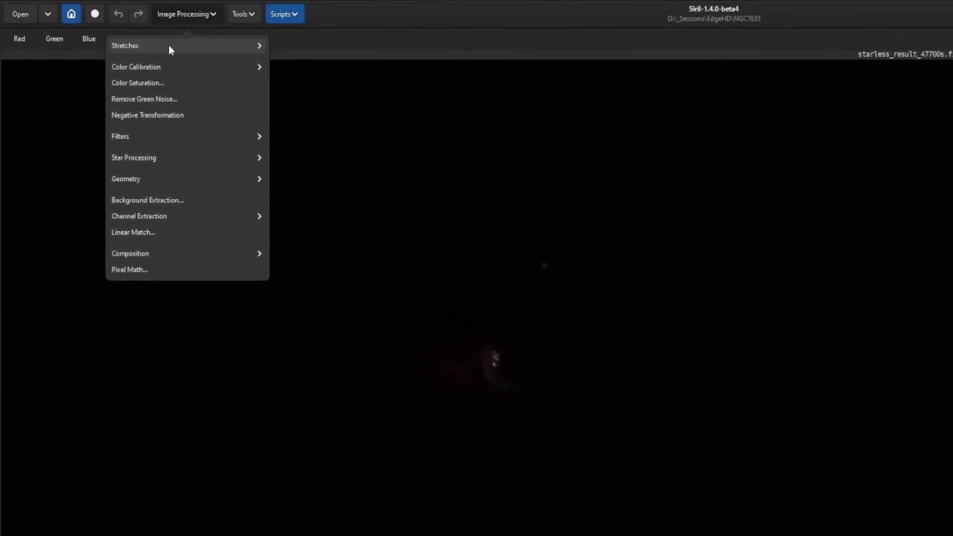
{"action": "left_click", "coordinate": [169, 46]}
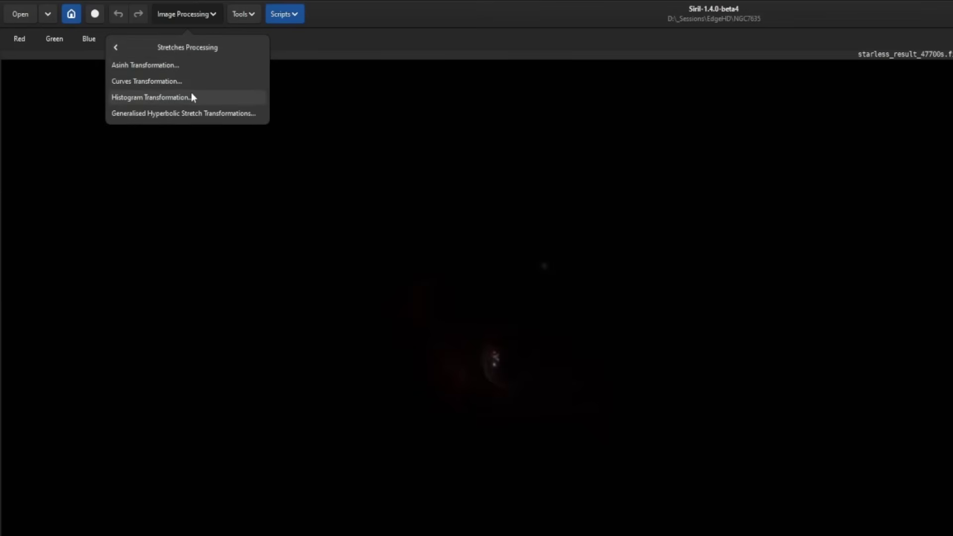
{"action": "left_click", "coordinate": [512, 287]}
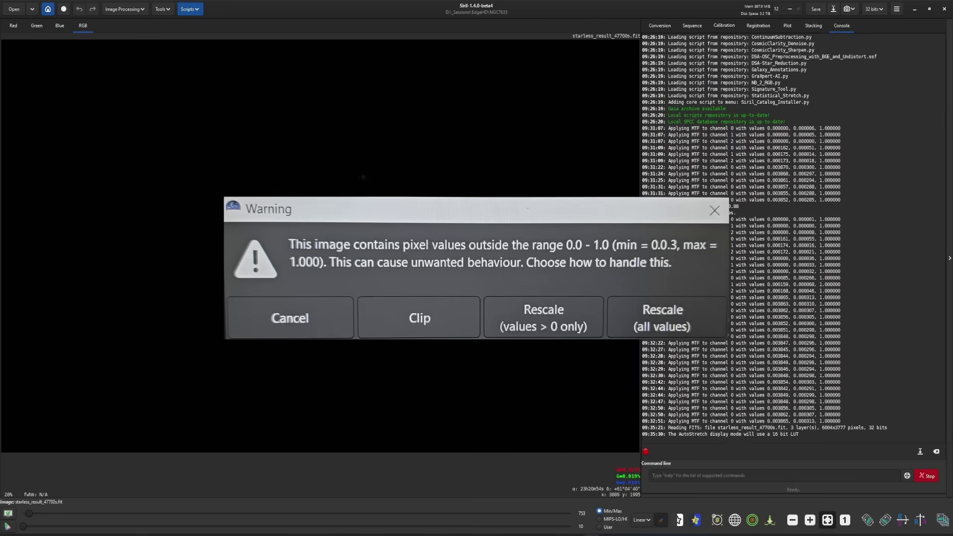
Choose Rescale (all values) in the out-of-range pixel warning.
{"action": "left_click", "coordinate": [663, 318]}
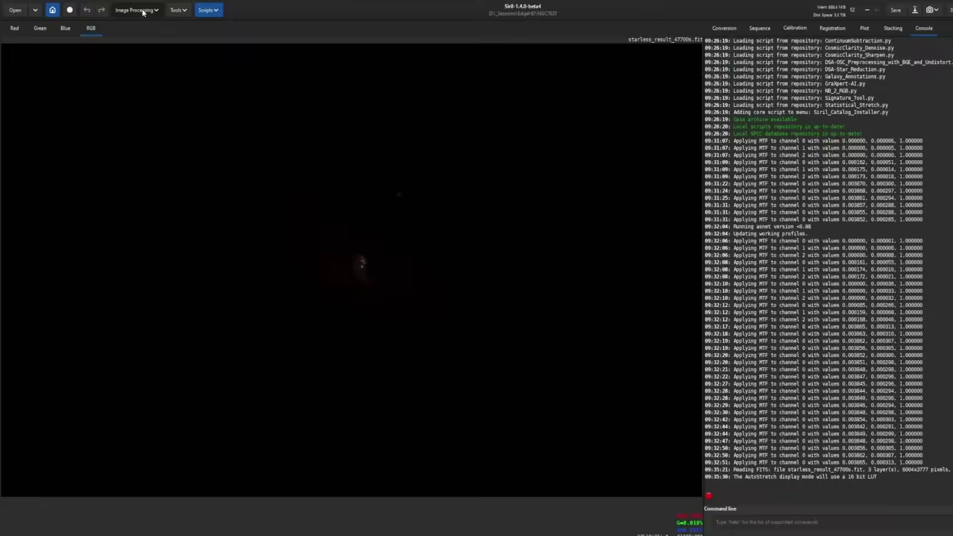
Open Generalised Hyperbolic Stretch Transformations from Image Processing > Stretches.
{"action": "left_click", "coordinate": [143, 11]}
{"action": "left_click", "coordinate": [140, 29]}
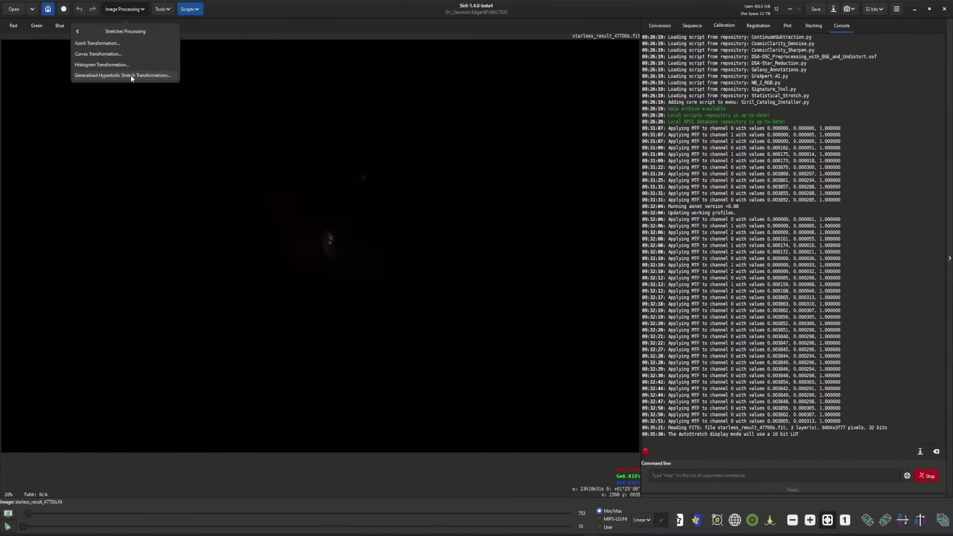
{"action": "left_click", "coordinate": [196, 114]}
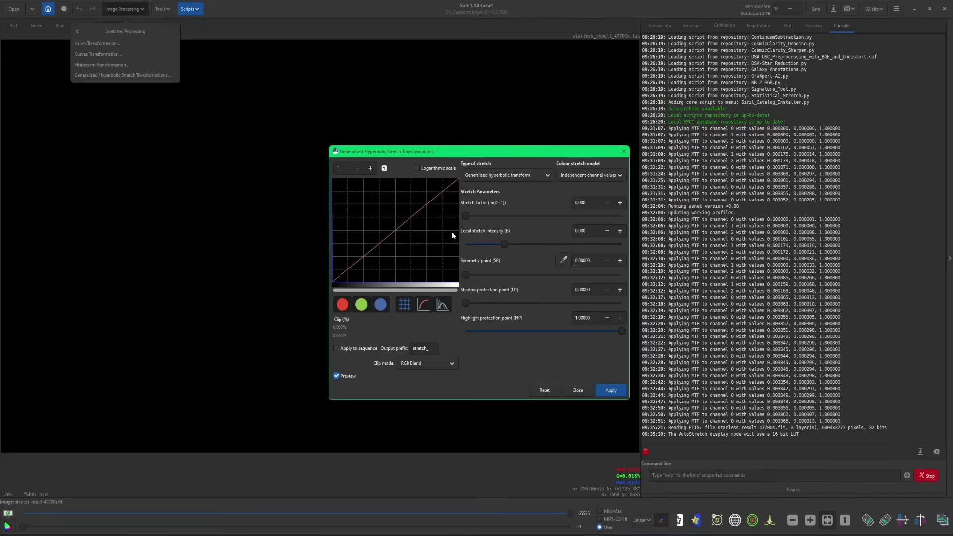